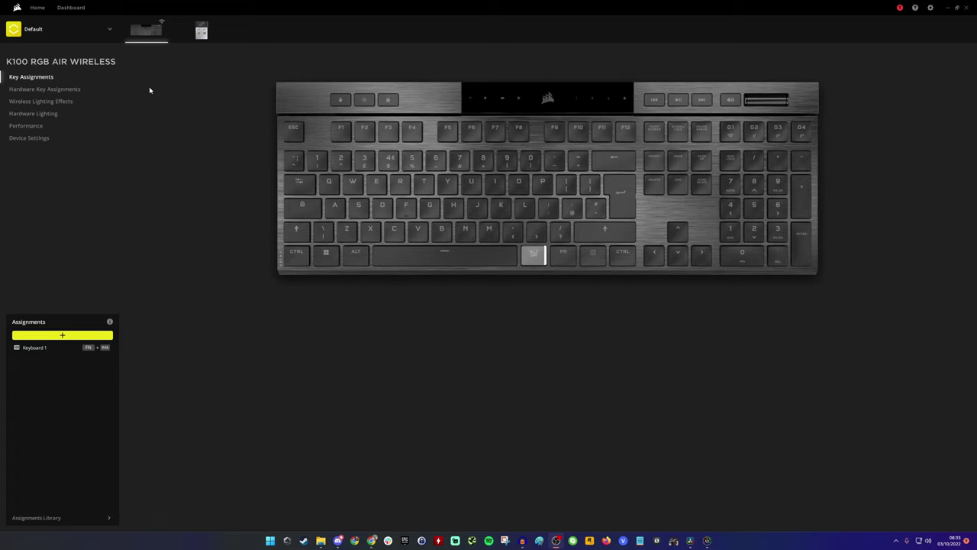
# Step: Open the Slipstream receiver's device settings and show its polling rates, currently 1,000 Hz/1 ms
pyautogui.click(37, 12)
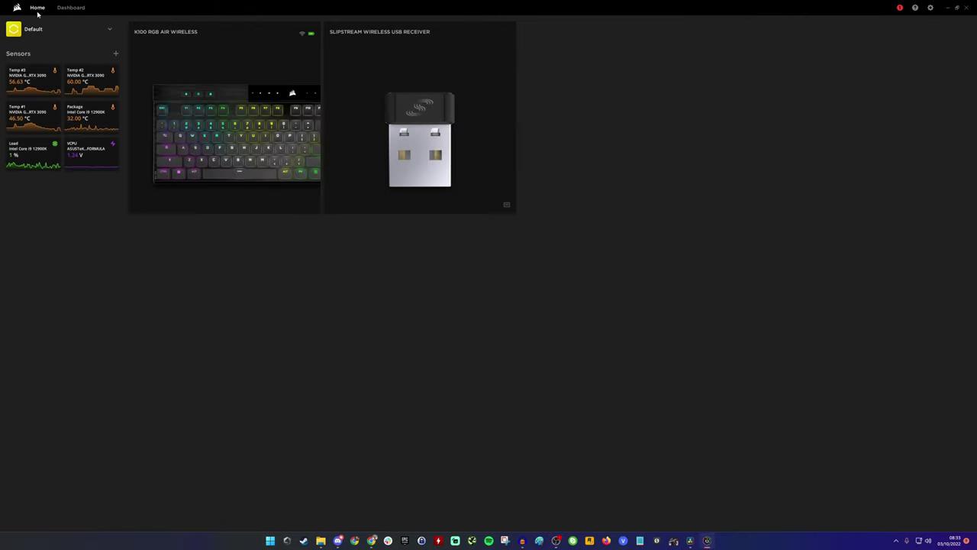
pyautogui.moveTo(420, 119)
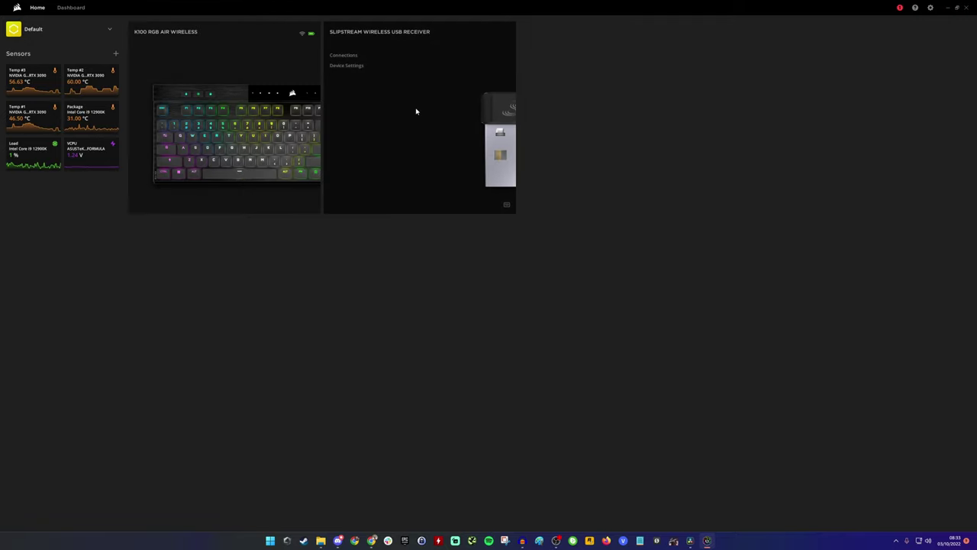
pyautogui.click(469, 121)
pyautogui.click(31, 100)
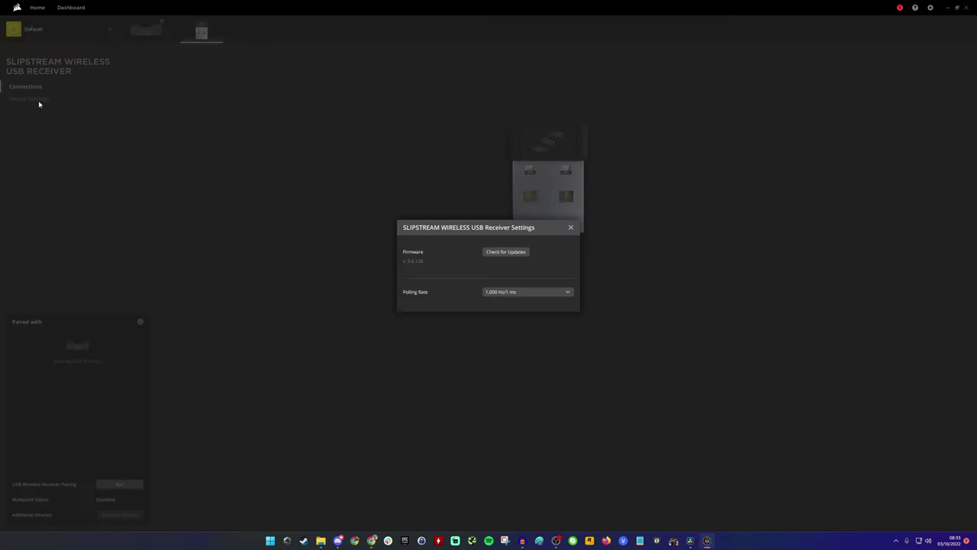
pyautogui.click(523, 292)
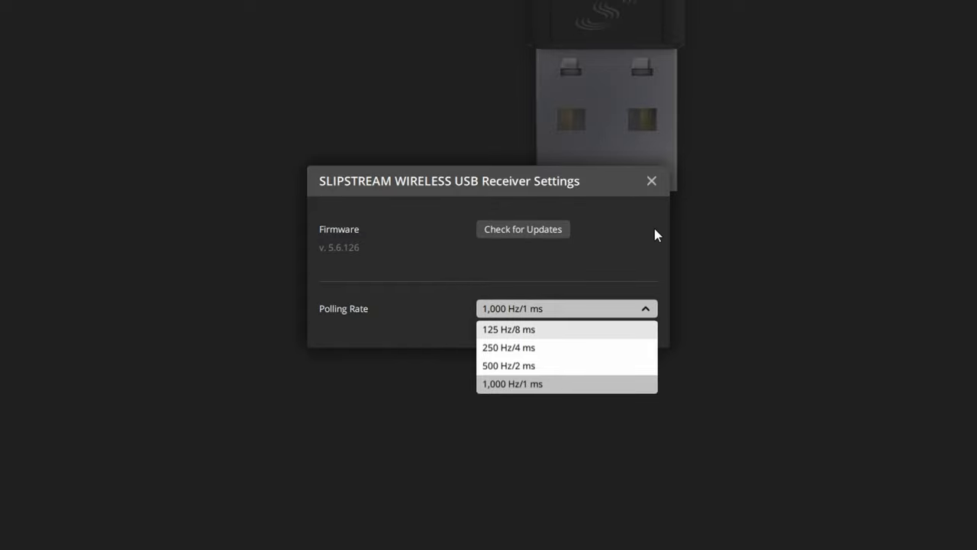
# Step: Close the receiver settings and open the K100 key assignments, dismissing the Unsaved Profile prompt
pyautogui.click(651, 182)
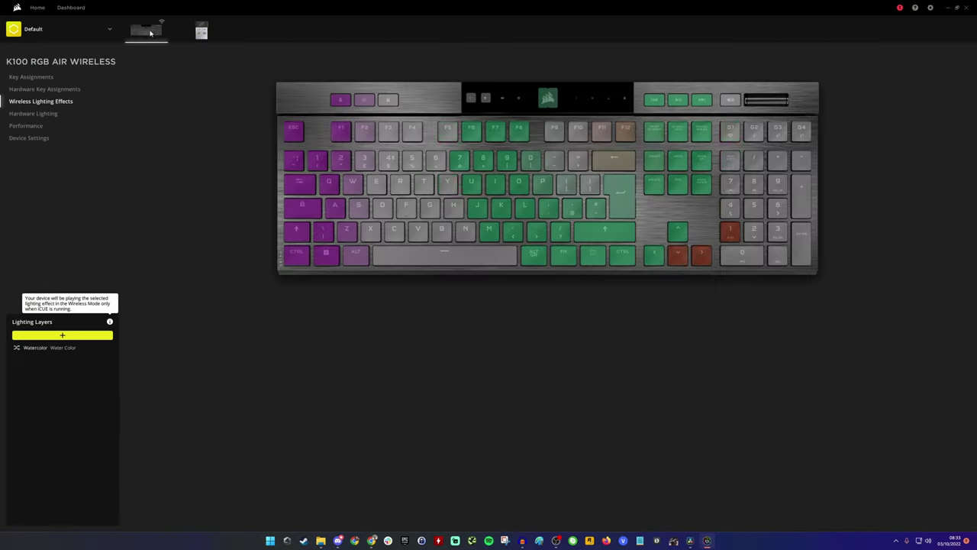
pyautogui.click(23, 77)
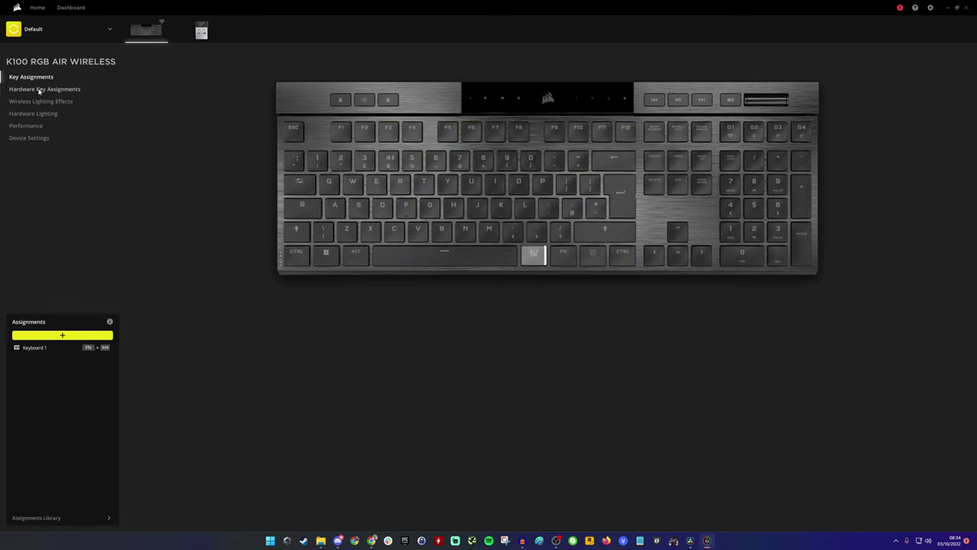
pyautogui.click(40, 89)
pyautogui.click(33, 79)
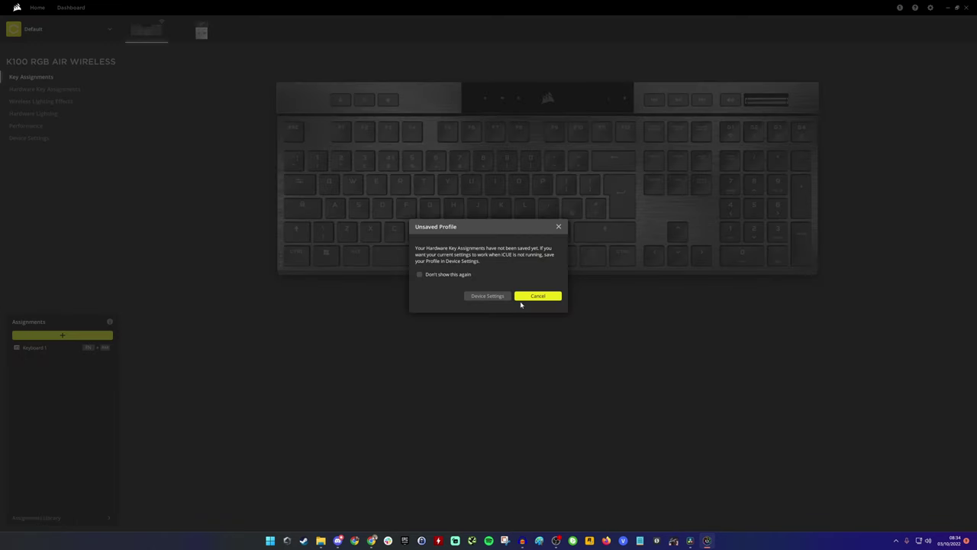
pyautogui.click(559, 226)
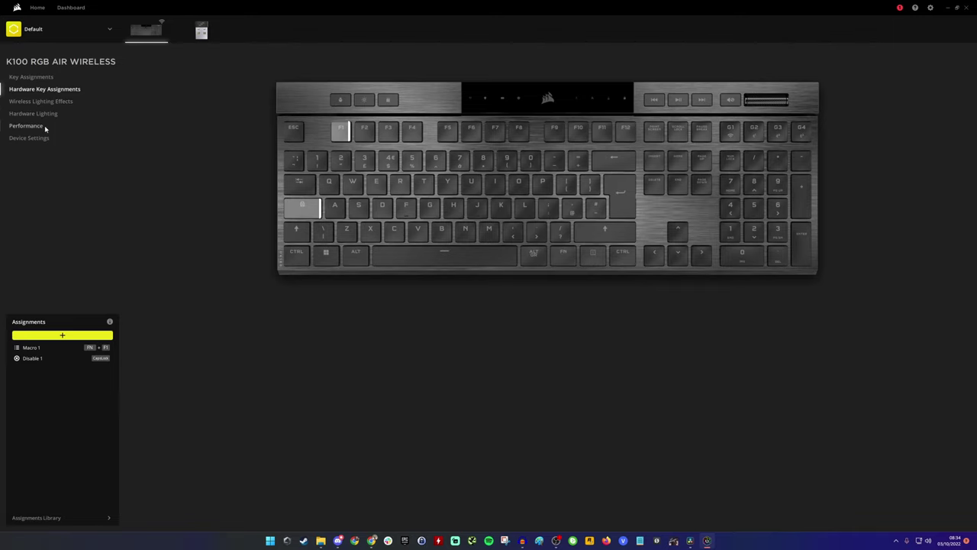
# Step: Move on to the K100 Performance page with its Win Lock and indicator colour settings
pyautogui.click(43, 103)
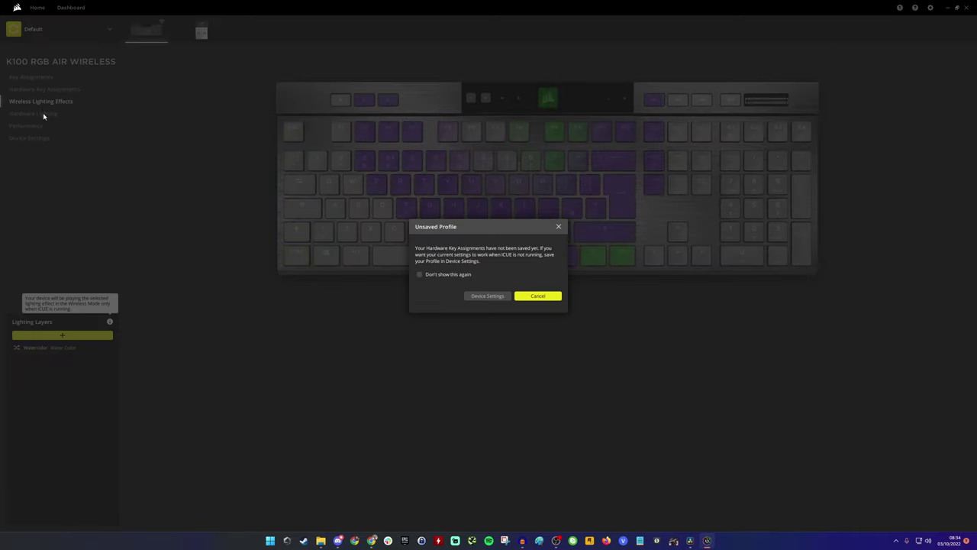
pyautogui.click(559, 227)
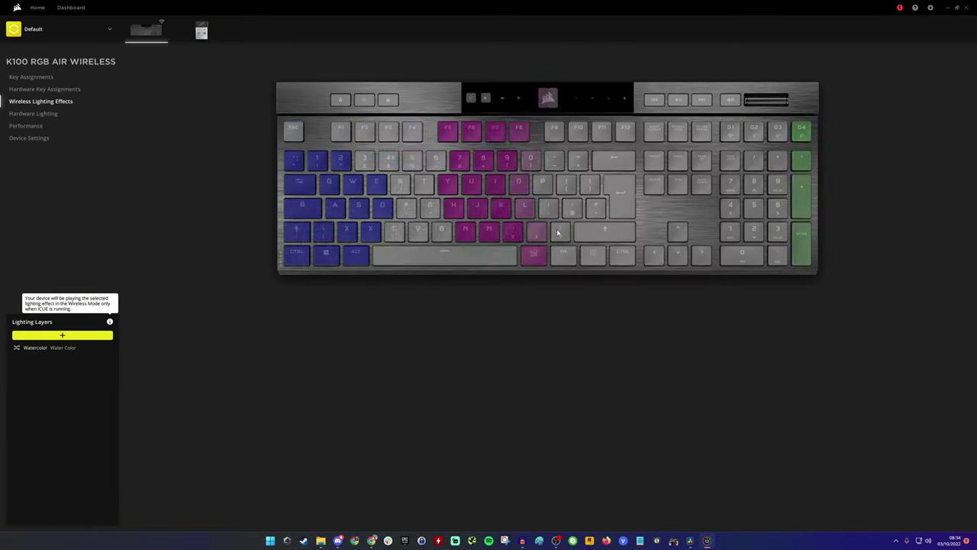
pyautogui.click(24, 113)
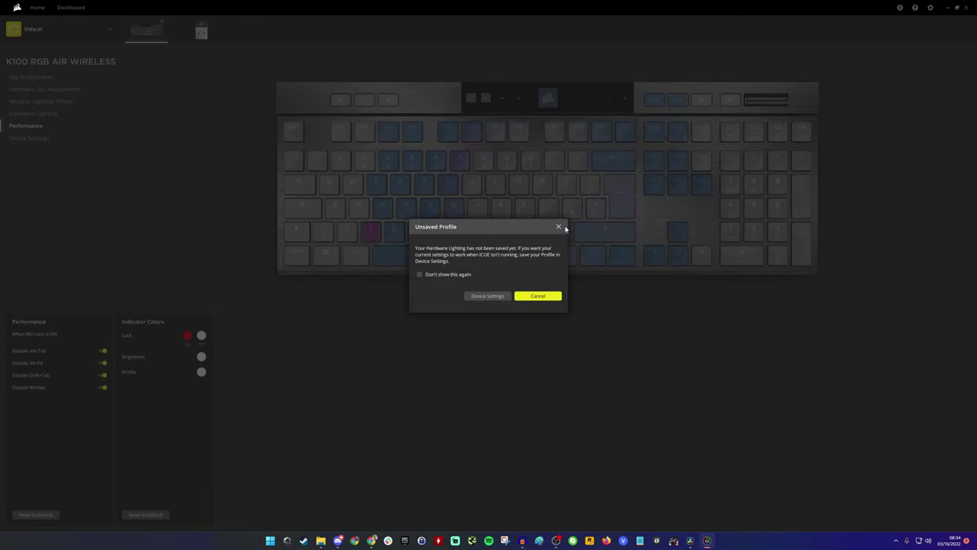
pyautogui.click(558, 227)
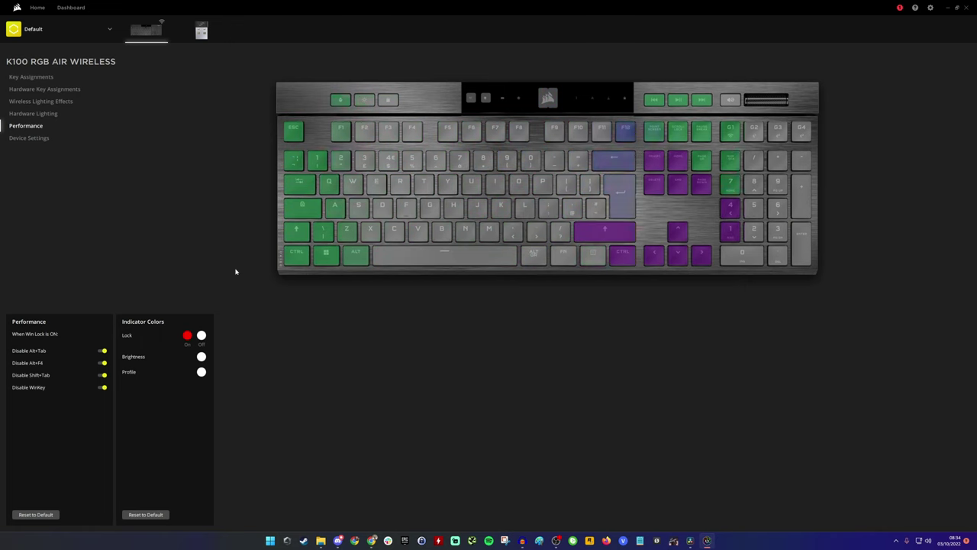
pyautogui.click(30, 138)
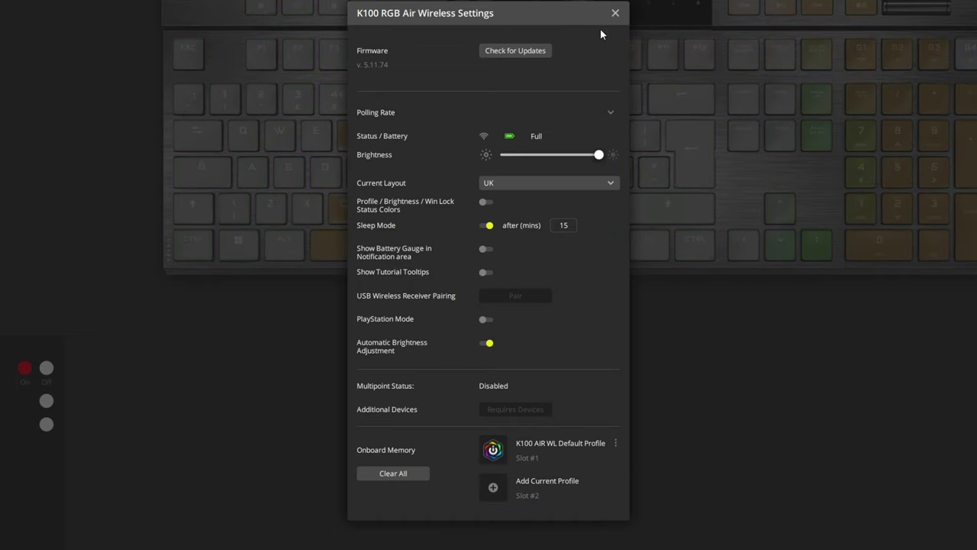
pyautogui.click(615, 13)
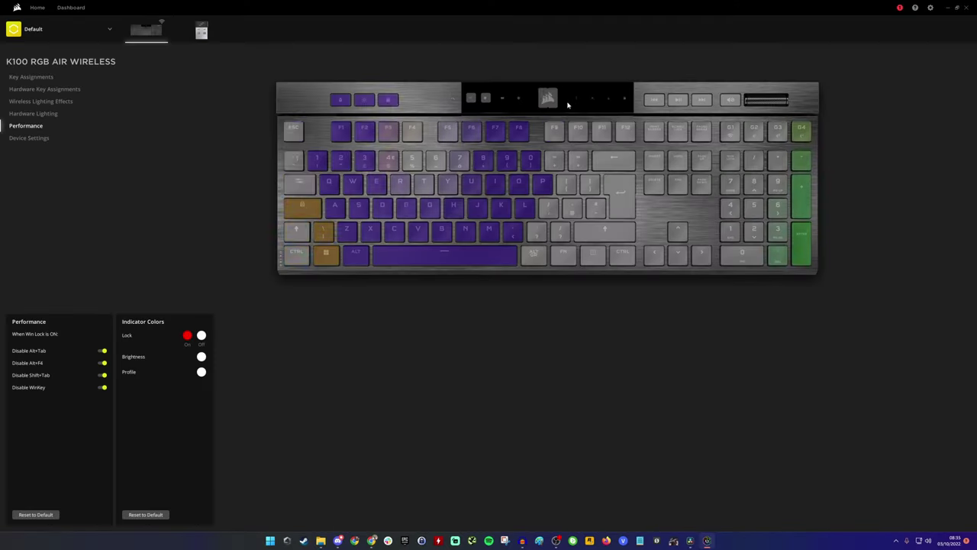
pyautogui.click(22, 77)
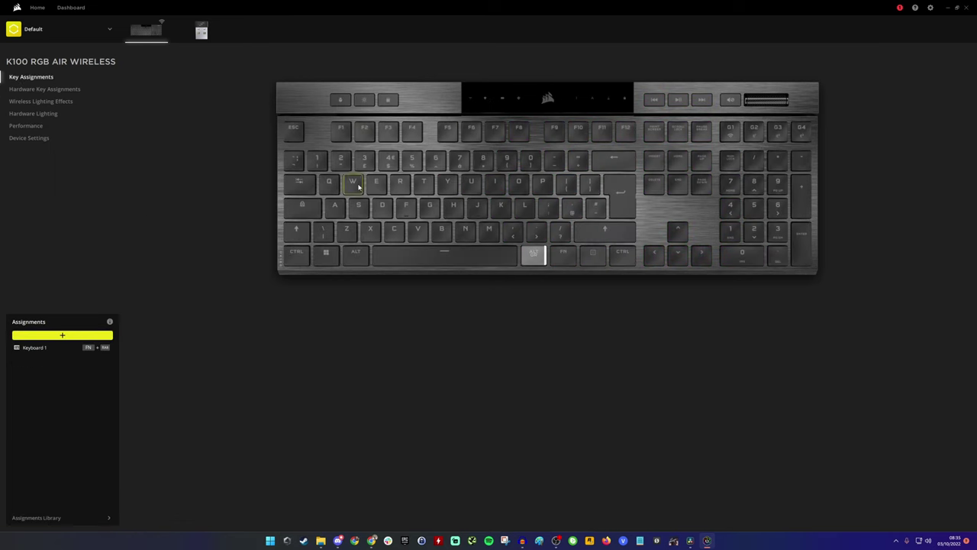
# Step: Create Macro 1 as a Macro-type key assignment, its key and recording left empty
pyautogui.click(62, 335)
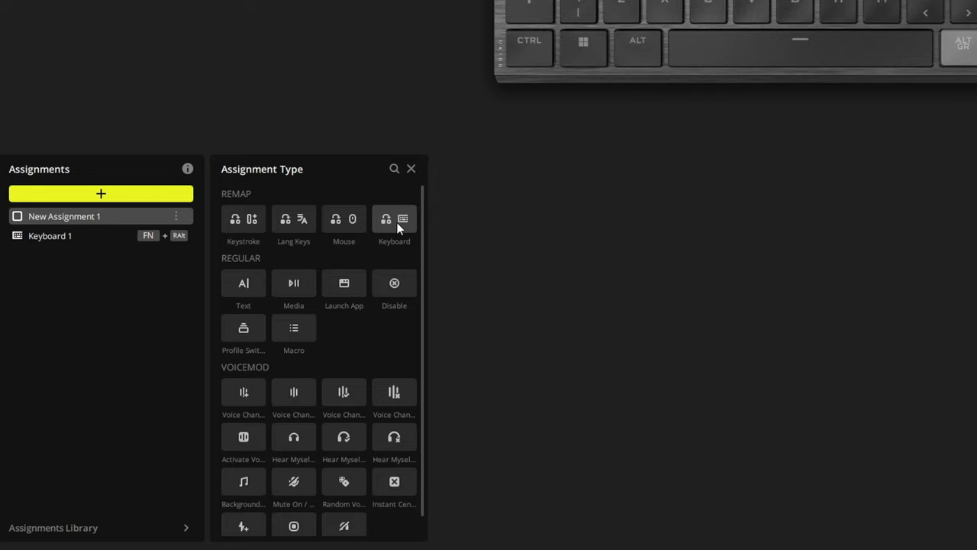
pyautogui.click(302, 329)
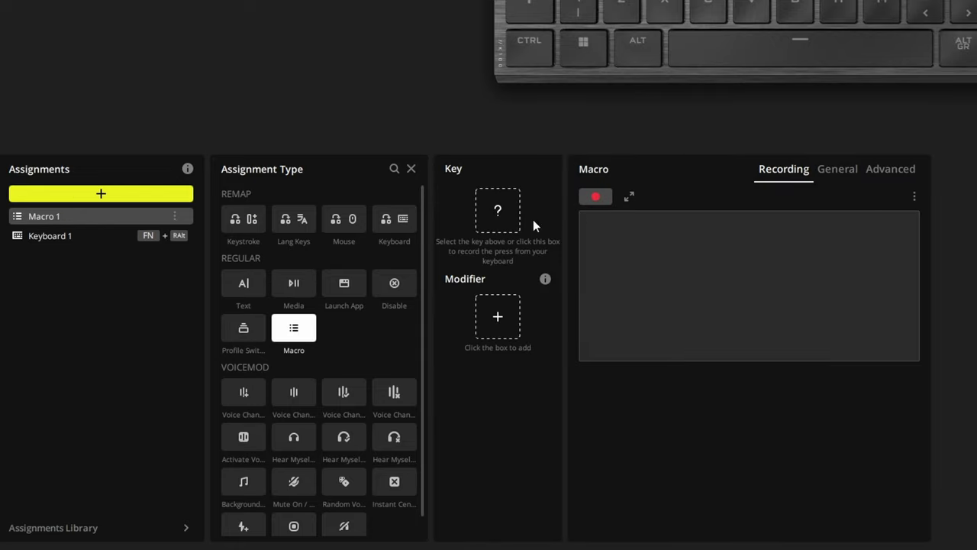
pyautogui.scroll(-1, 380, 363)
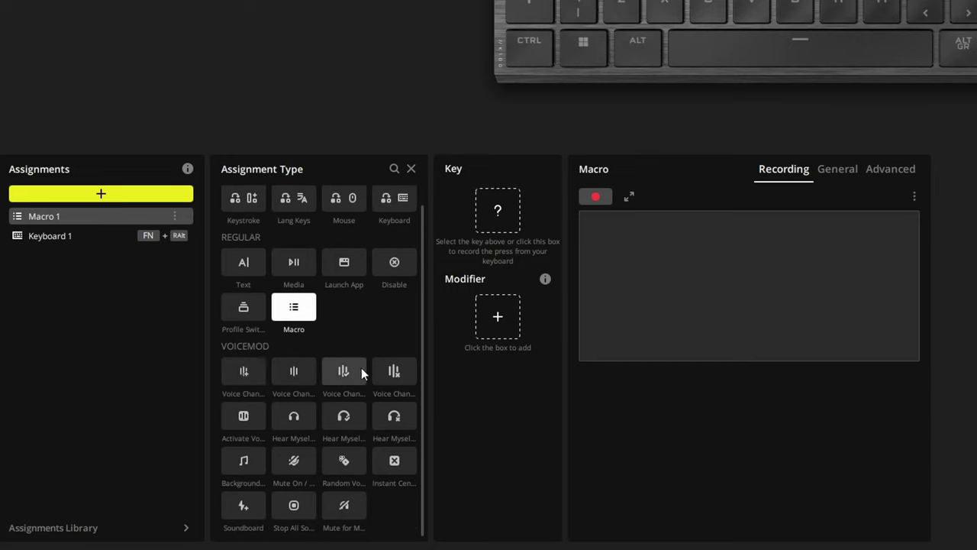
pyautogui.scroll(1, 415, 268)
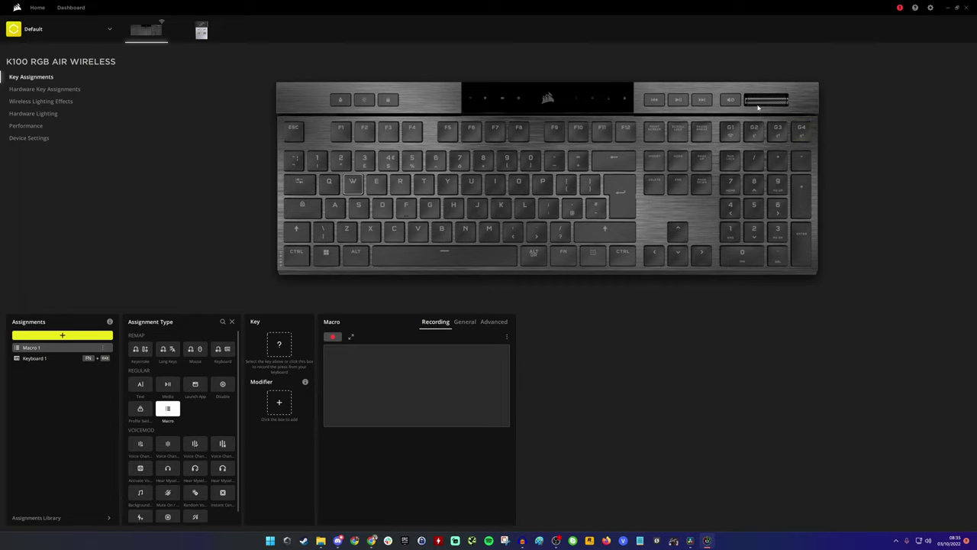
# Step: Change the assignment to Disable 1 on CapsLock, then show the wireless lighting effects page
pyautogui.click(748, 102)
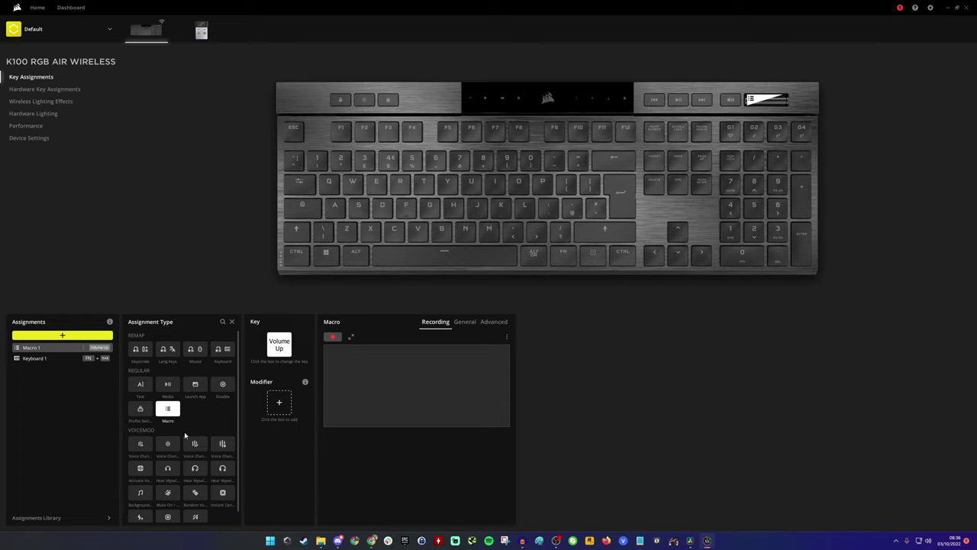
pyautogui.click(222, 385)
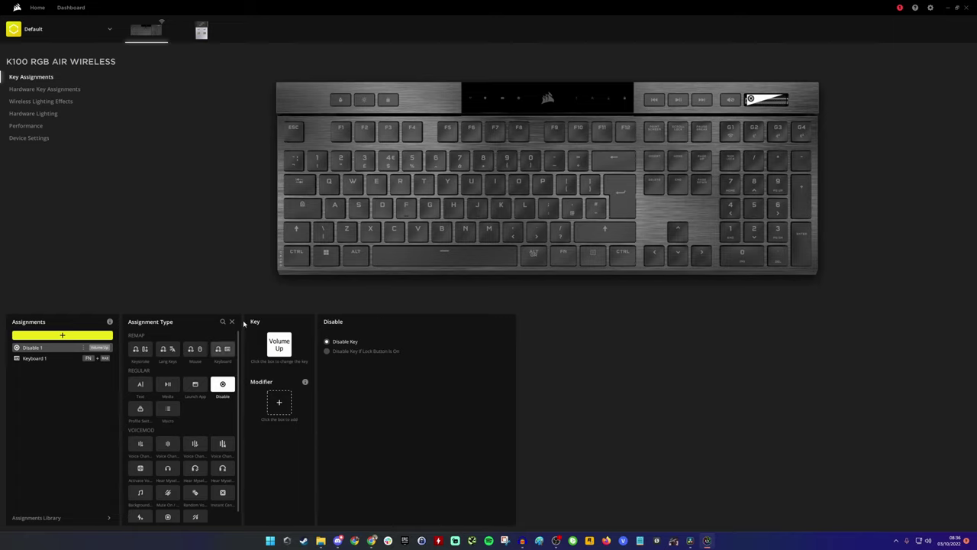
pyautogui.moveTo(280, 345)
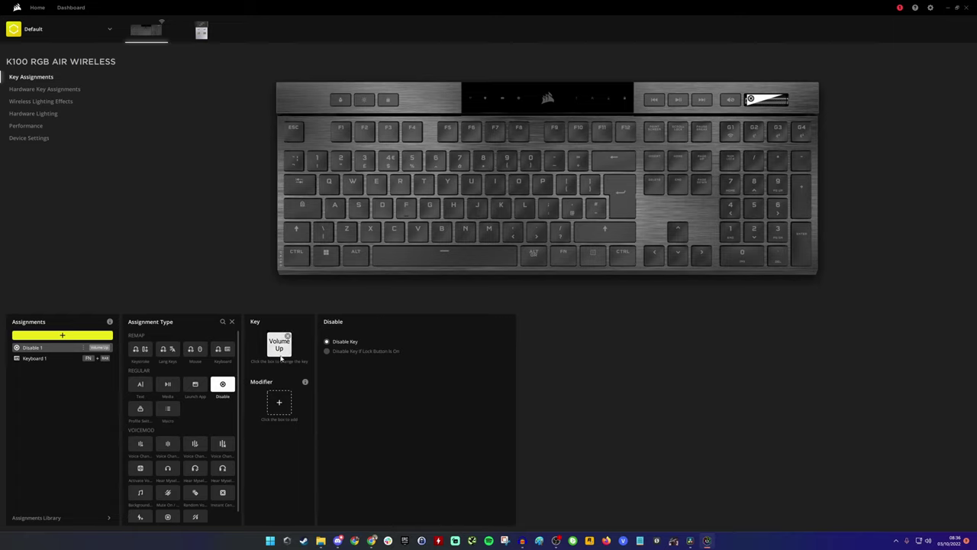
pyautogui.click(288, 337)
pyautogui.click(302, 207)
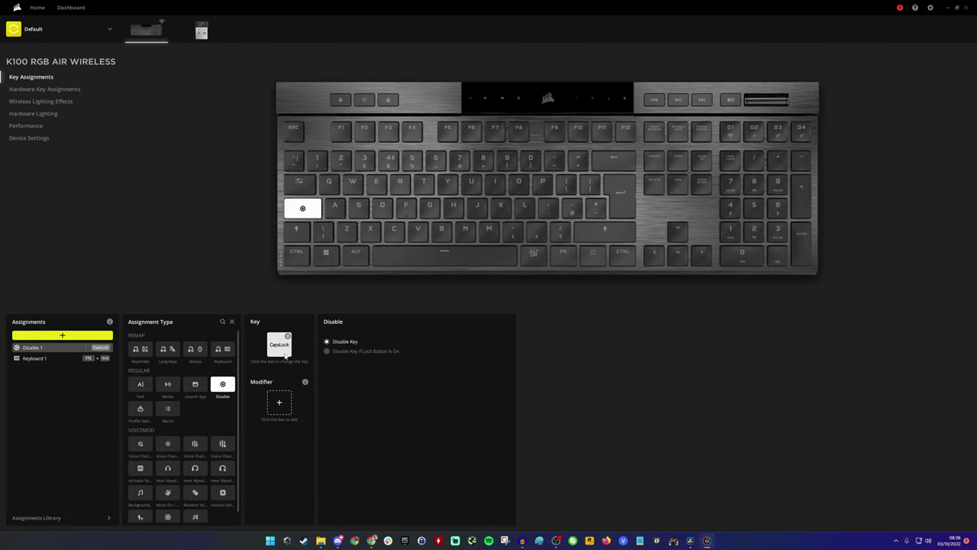
pyautogui.click(49, 103)
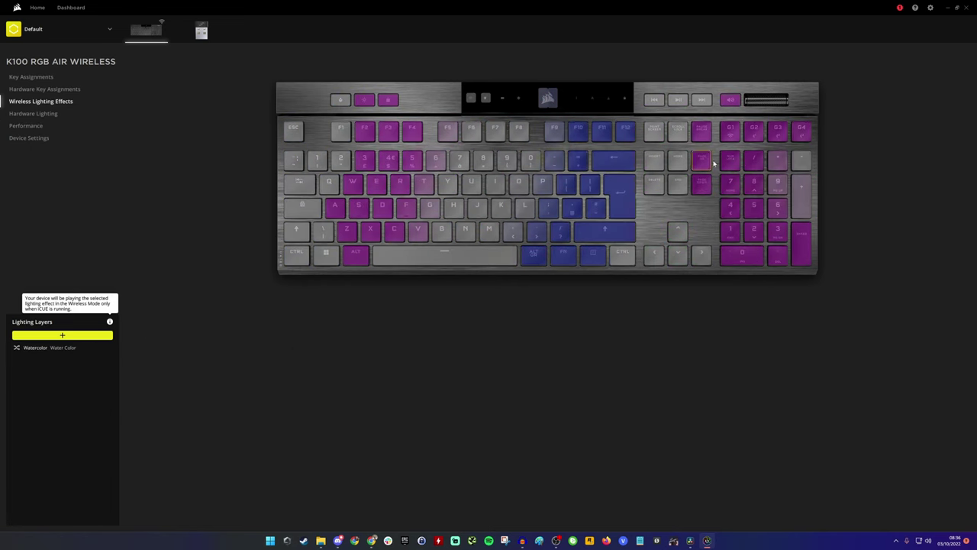
# Step: Add a new layer set to Watercolor after trying Rain and Color Pulse, then delete the old Water Color layer
pyautogui.click(55, 335)
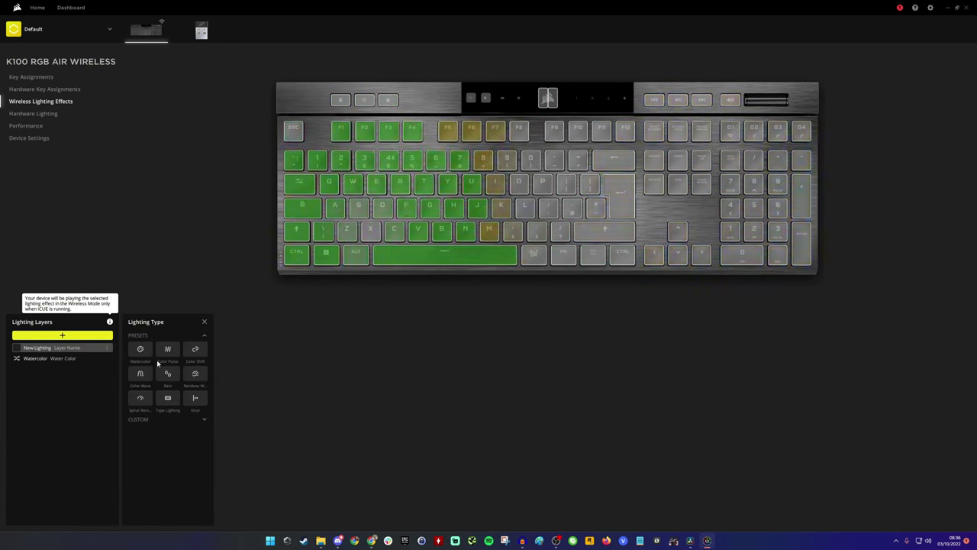
pyautogui.click(139, 418)
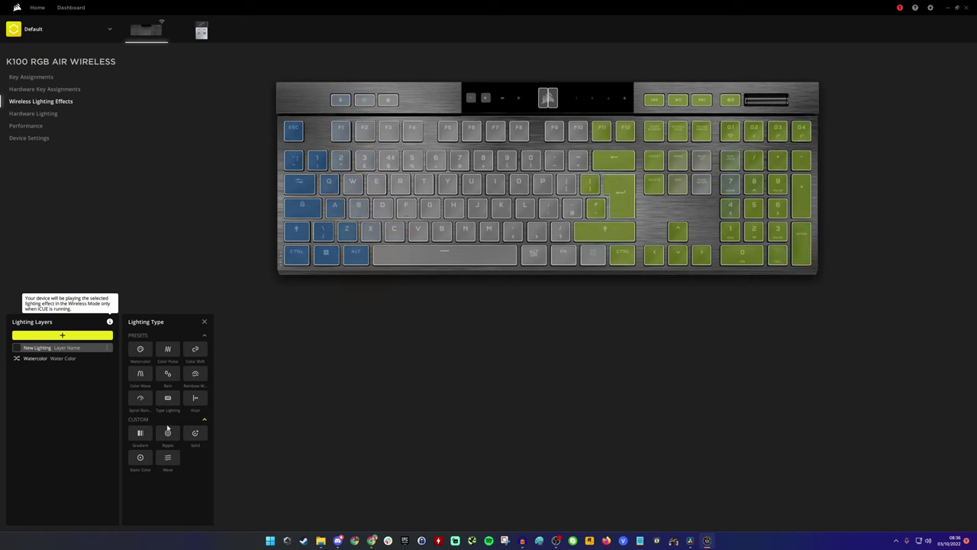
pyautogui.click(169, 372)
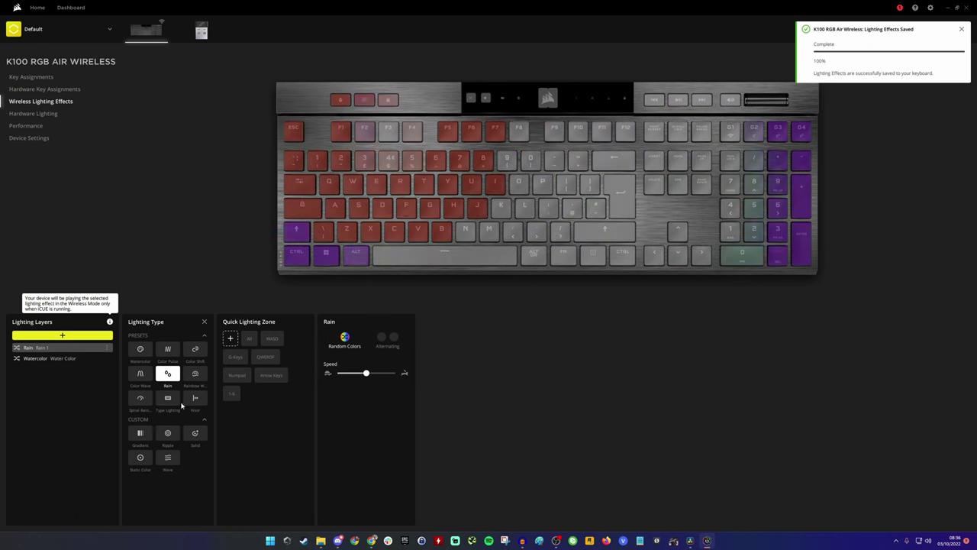
pyautogui.click(168, 349)
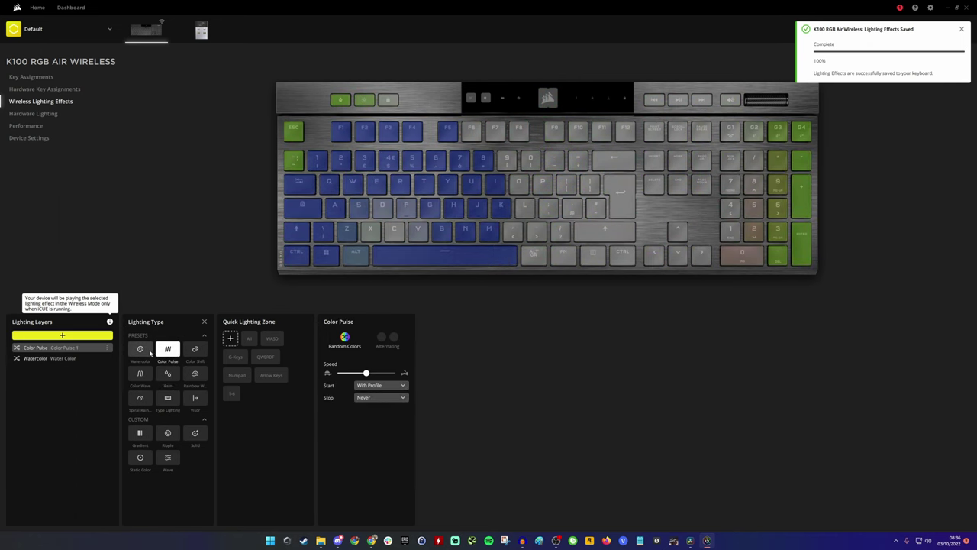
pyautogui.click(140, 348)
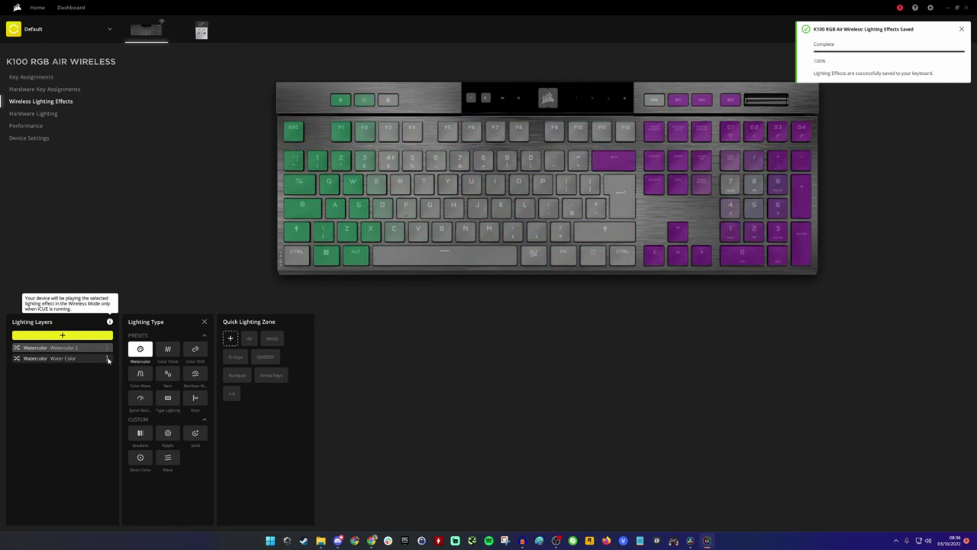
pyautogui.click(107, 359)
pyautogui.click(126, 378)
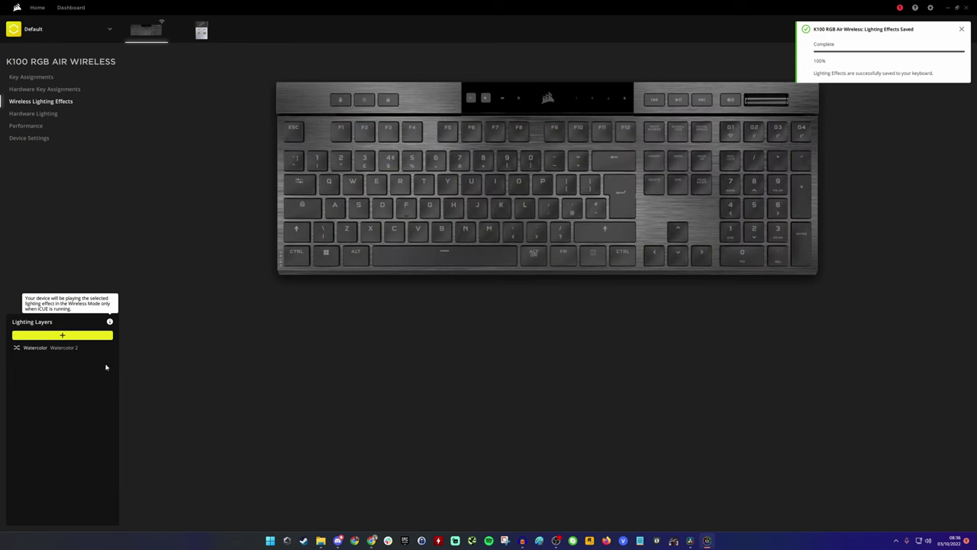
# Step: Preview the Color Pulse, Watercolor, Color Wave, Rain, Rainbow Wave and Spiral Rainbow presets
pyautogui.click(168, 349)
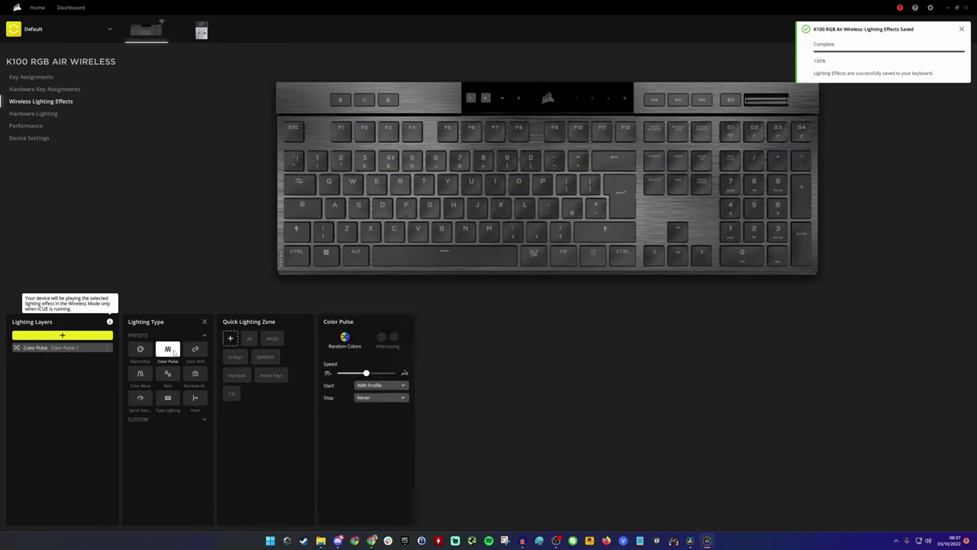
pyautogui.click(142, 355)
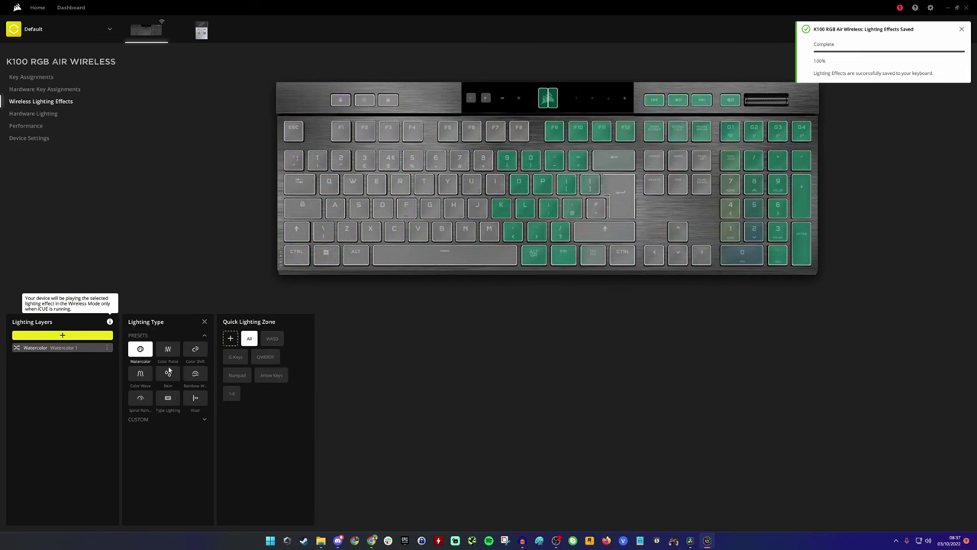
pyautogui.click(140, 374)
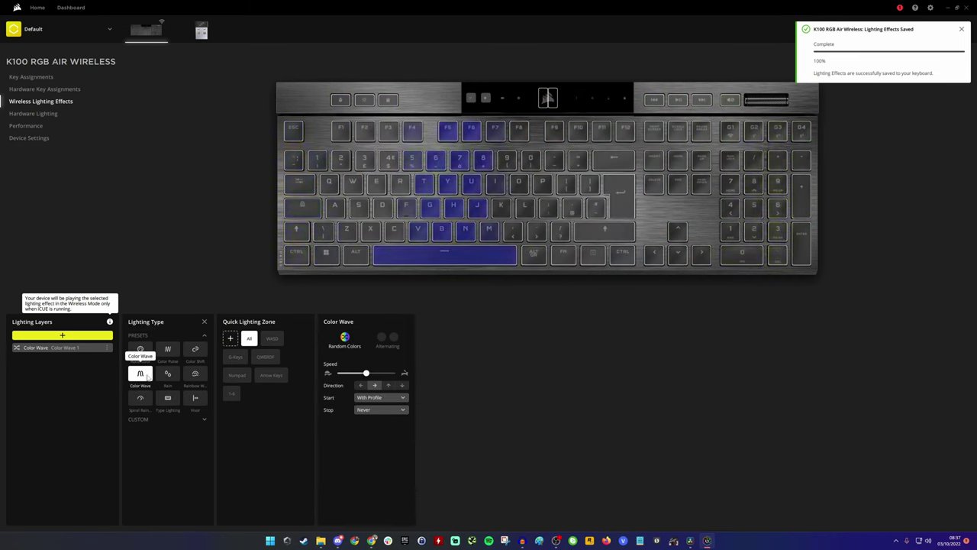
pyautogui.click(168, 374)
pyautogui.click(195, 373)
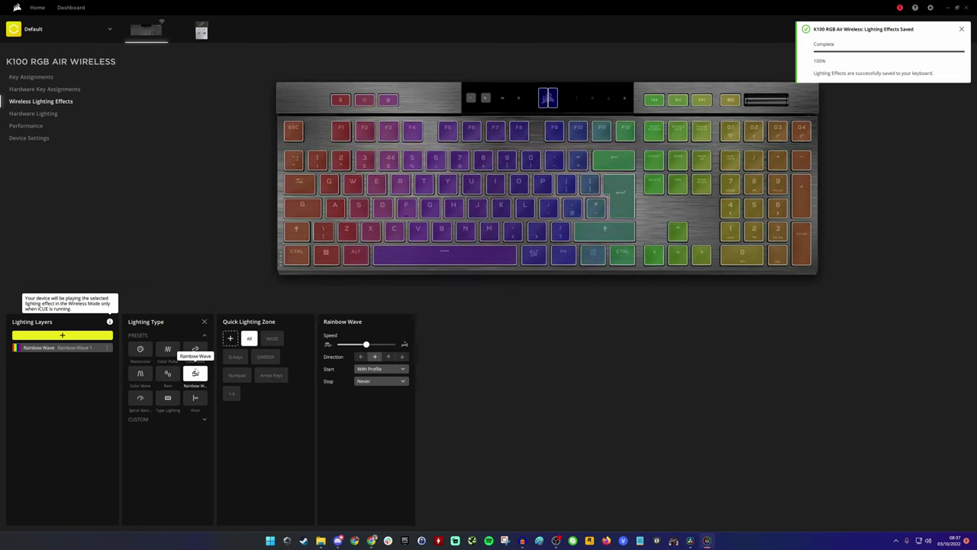
pyautogui.click(142, 398)
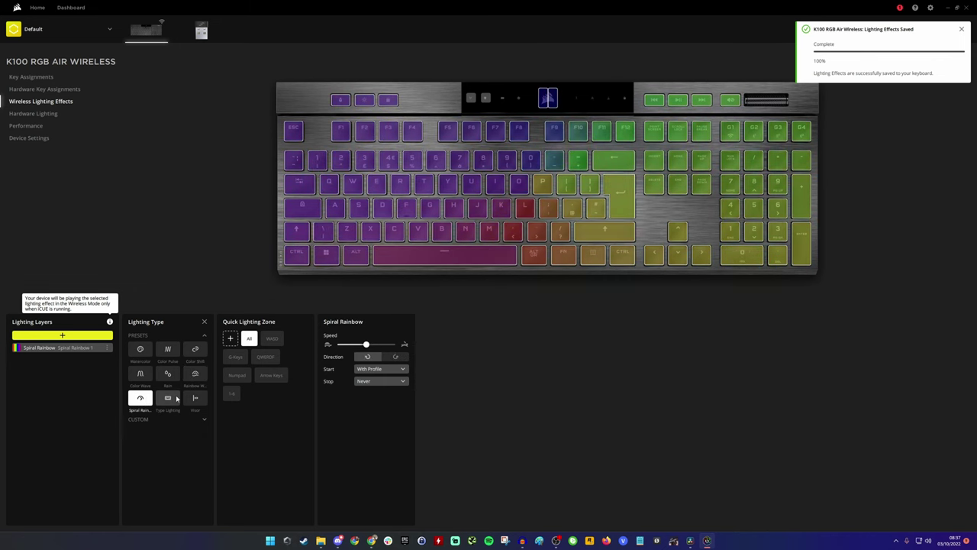
# Step: Switch the layer to Type Lighting, test the ripple by typing, and select the WASD zone
pyautogui.click(168, 398)
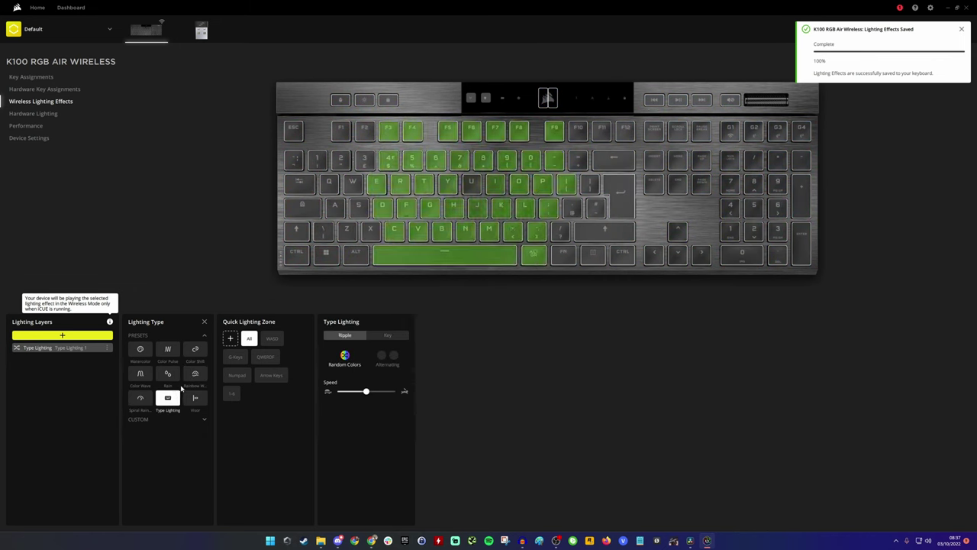
pyautogui.press('y')
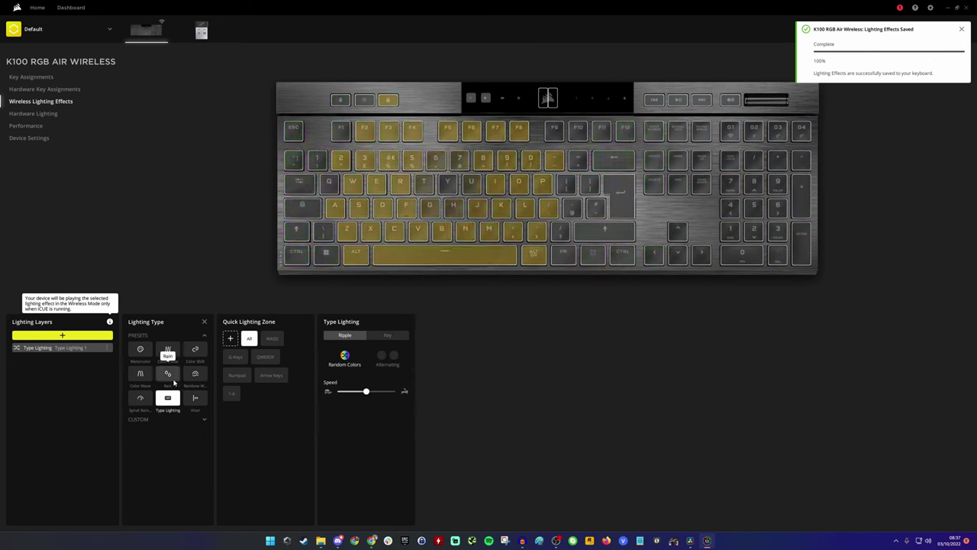
pyautogui.press('7')
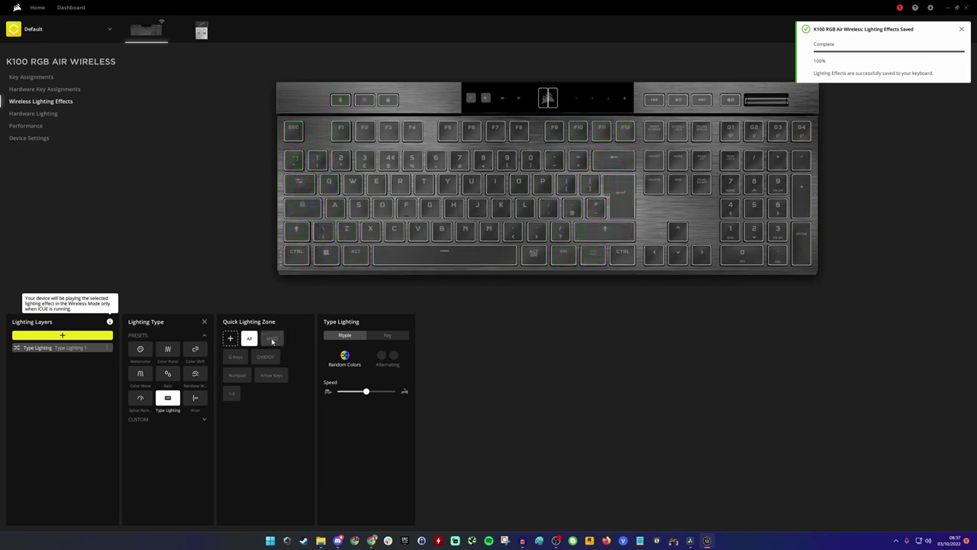
pyautogui.click(272, 339)
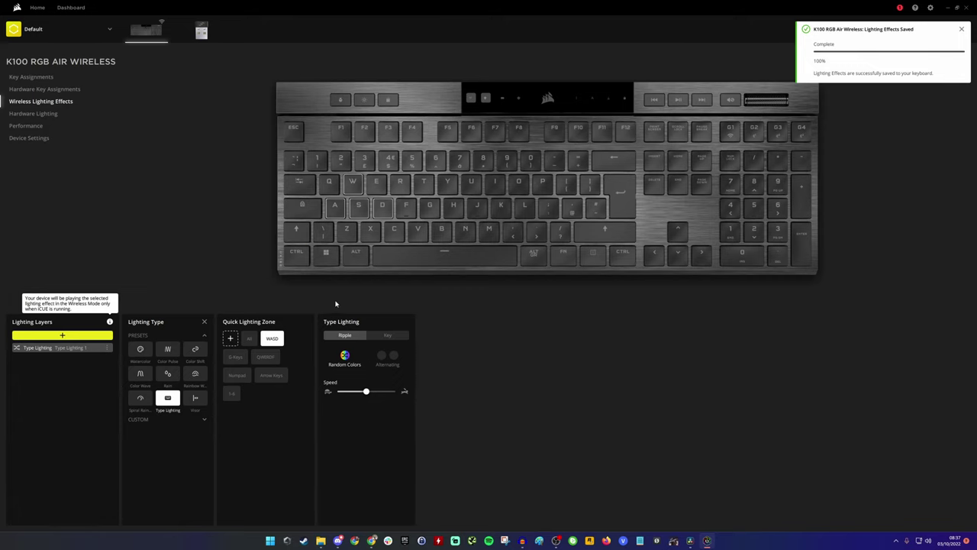
# Step: Test the WASD-only ripple by typing W, A, S and D, then expand the custom lighting types
pyautogui.press('s')
pyautogui.press('w')
pyautogui.press('d')
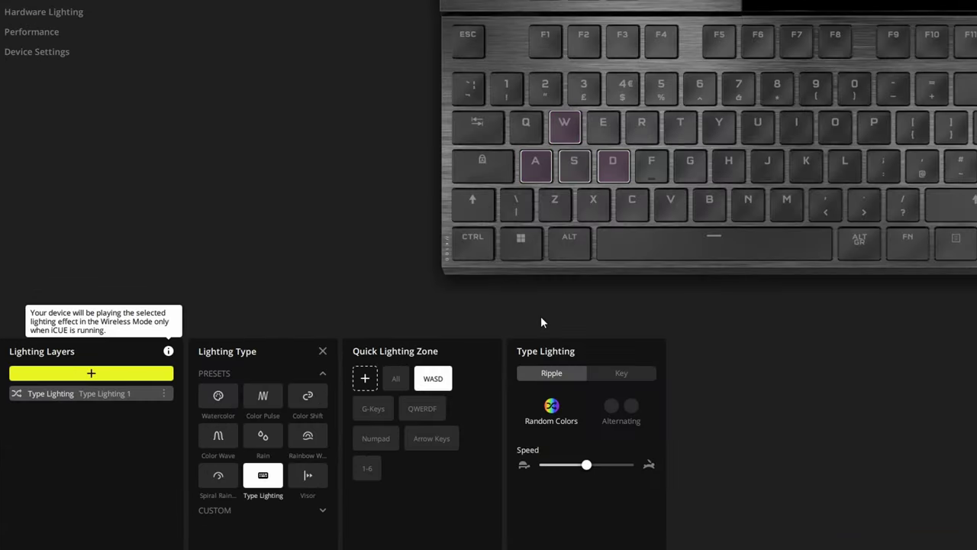
pyautogui.press('w')
pyautogui.press('w')
pyautogui.press('a')
pyautogui.press('w')
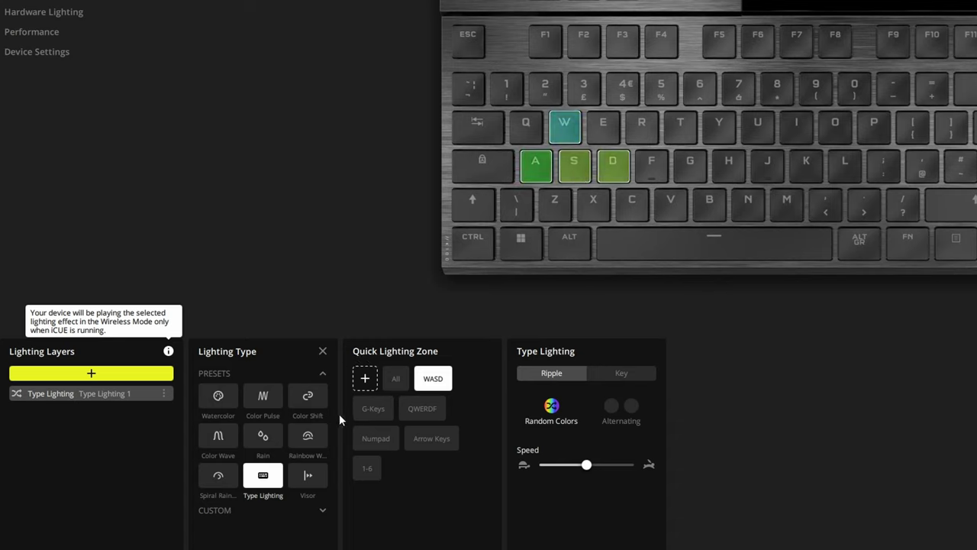
pyautogui.click(322, 510)
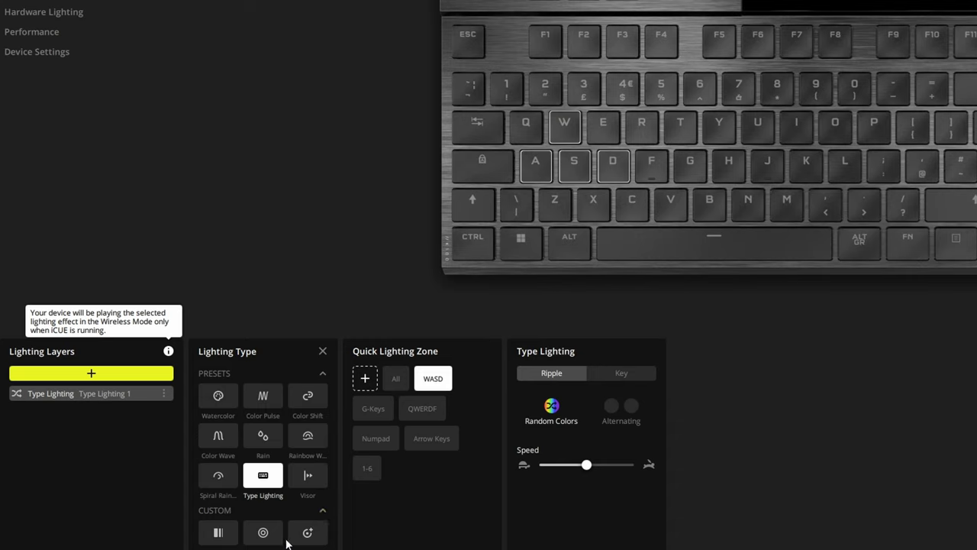
# Step: Set the WASD layer to a vivid blue Static Color
pyautogui.click(217, 532)
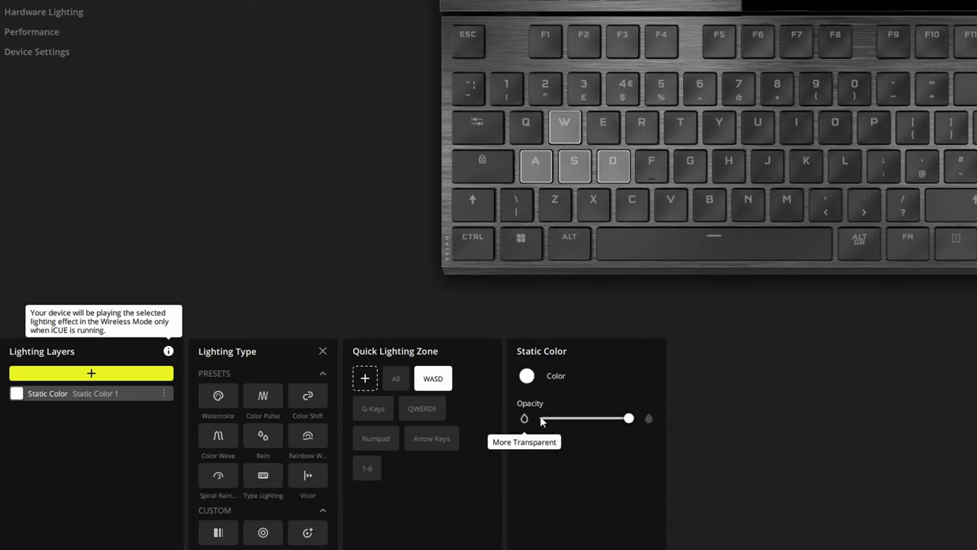
pyautogui.click(527, 376)
pyautogui.moveTo(634, 319); pyautogui.dragTo(653, 363)
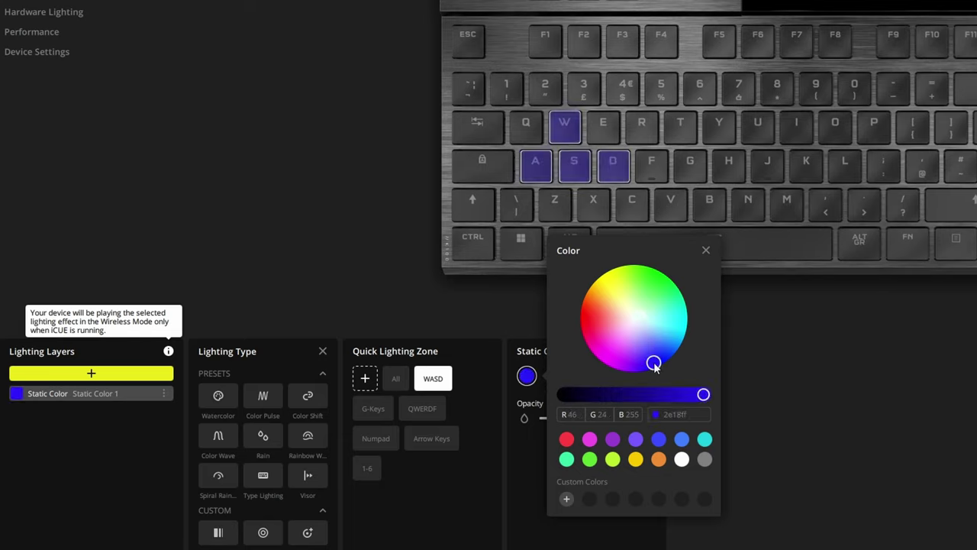
pyautogui.click(861, 433)
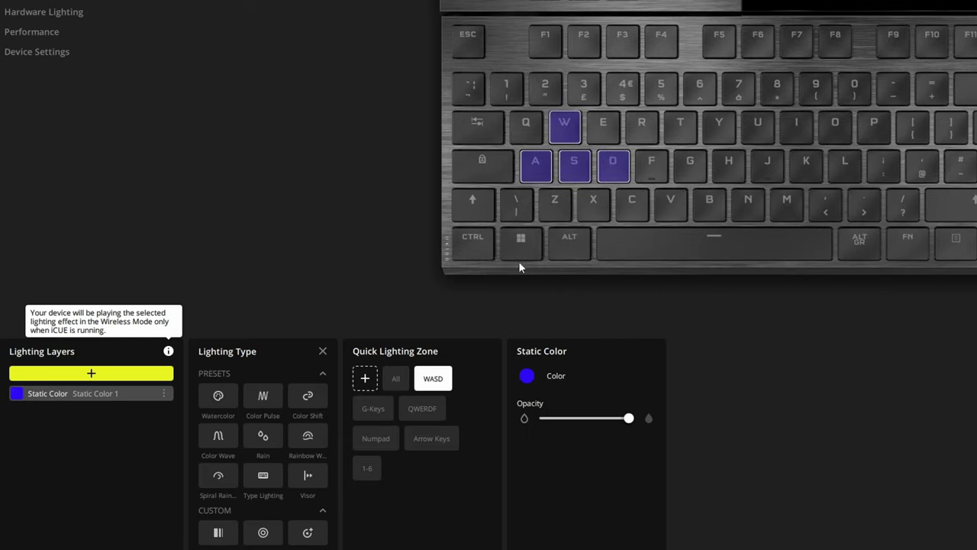
# Step: Add R, left Shift and the spacebar to the blue keys, then add a new layer on top
pyautogui.click(632, 123)
pyautogui.click(577, 116)
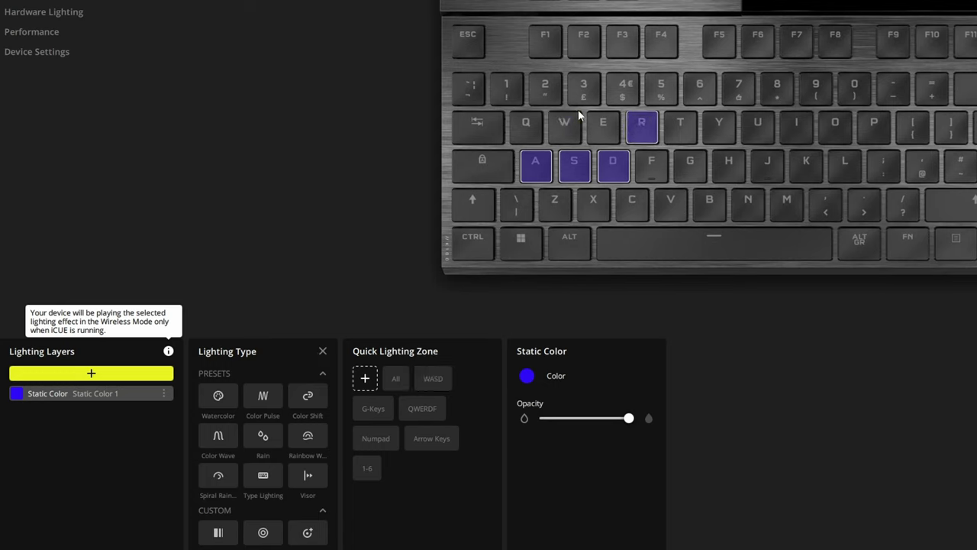
pyautogui.click(607, 240)
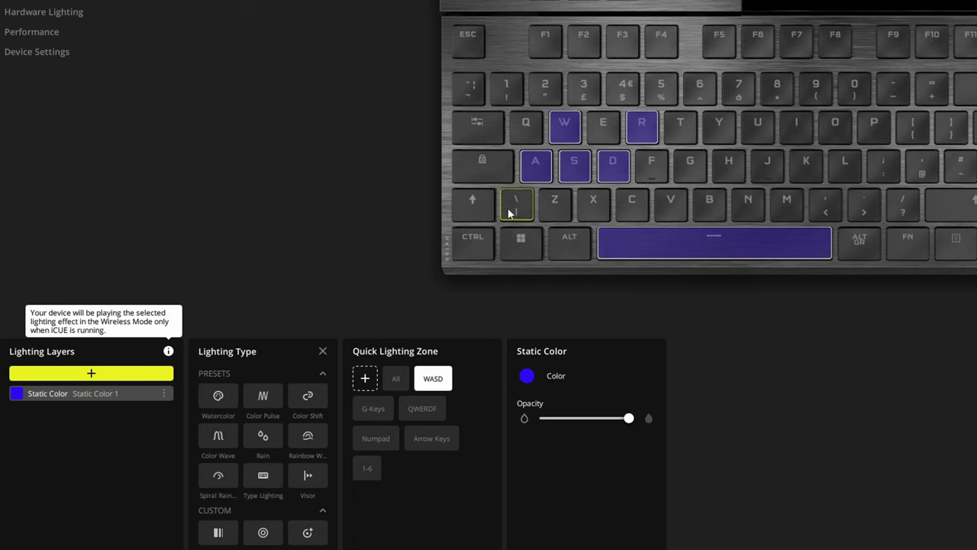
pyautogui.click(478, 191)
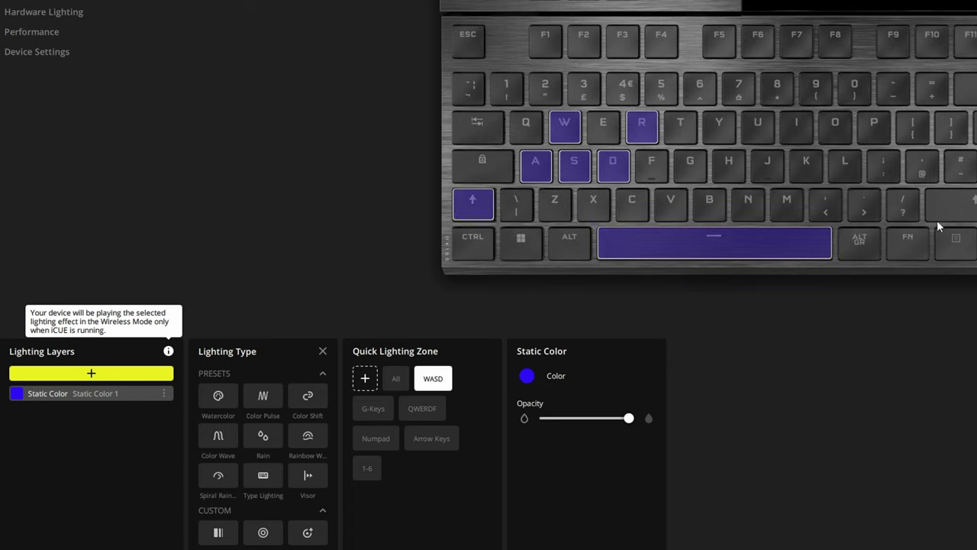
pyautogui.click(647, 180)
pyautogui.click(603, 126)
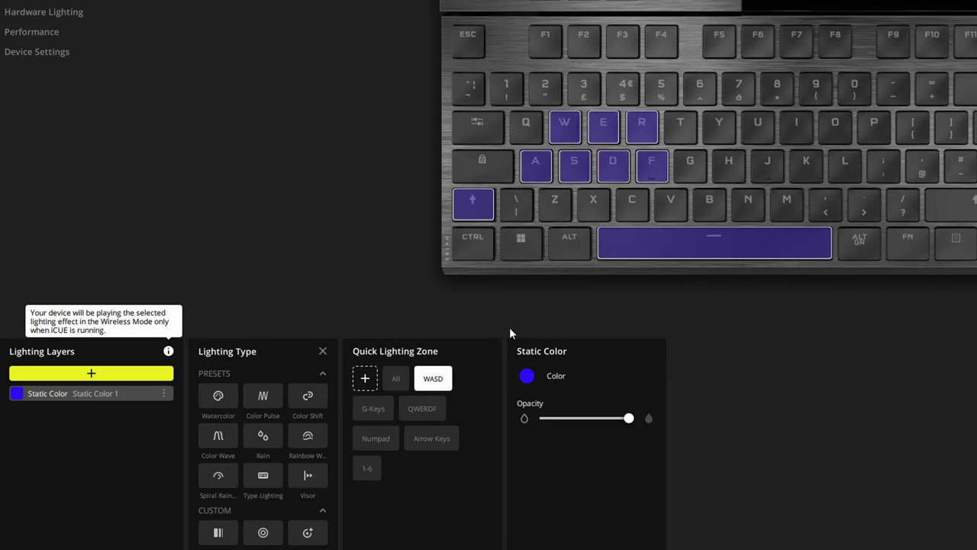
pyautogui.click(613, 142)
pyautogui.click(657, 161)
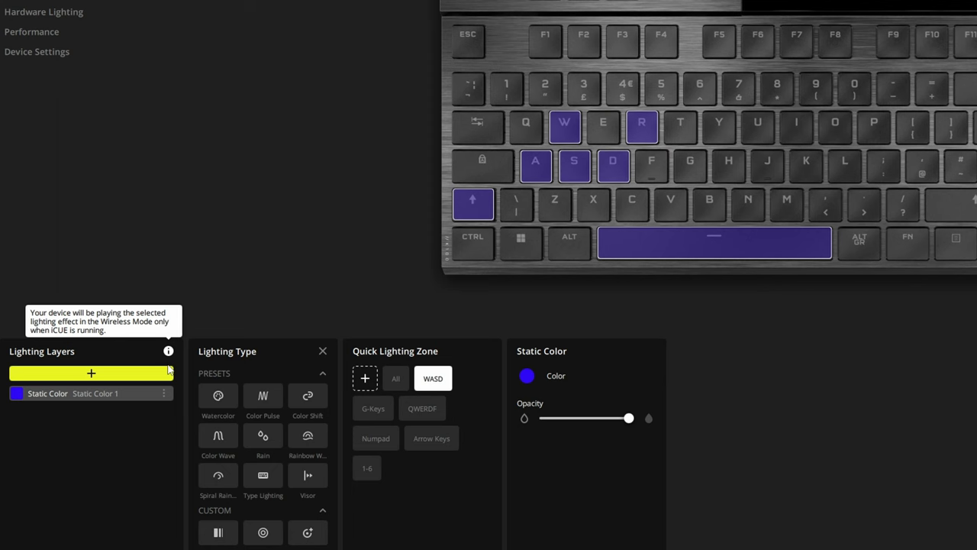
pyautogui.click(166, 373)
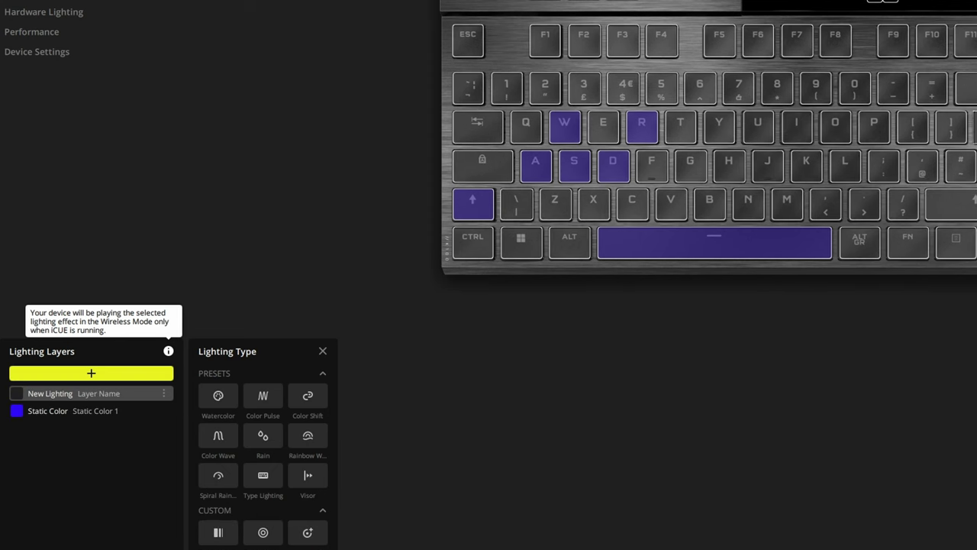
# Step: Make the new layer a red Static Color covering only the E and F keys
pyautogui.click(263, 532)
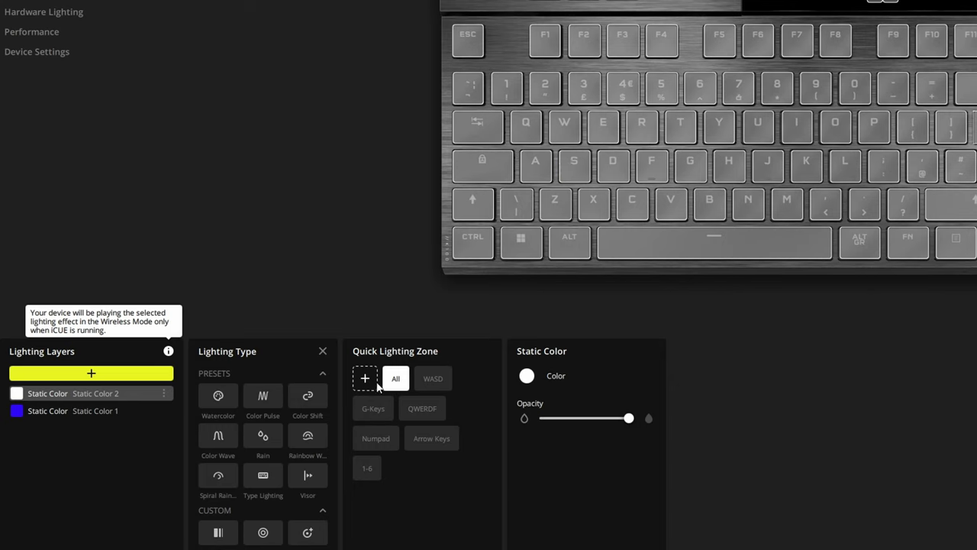
pyautogui.click(432, 380)
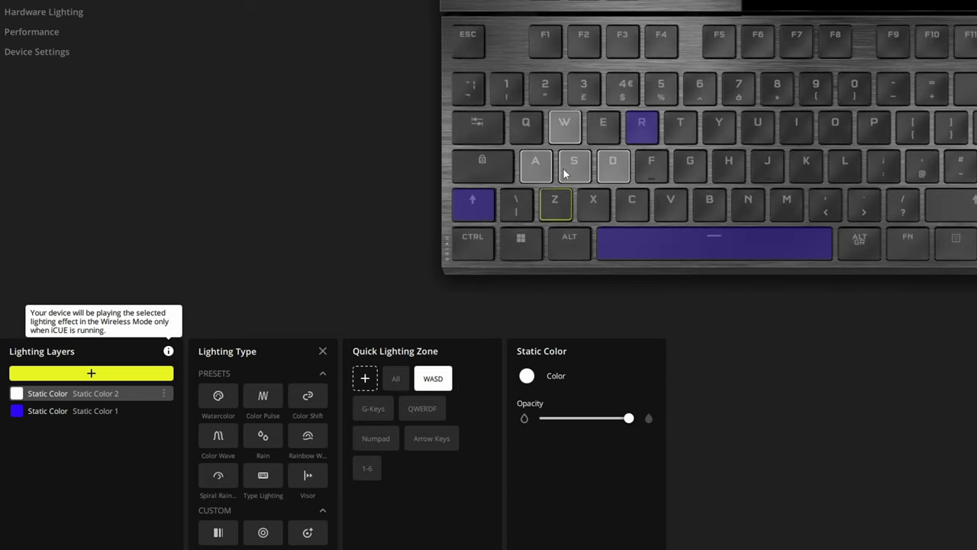
pyautogui.click(600, 130)
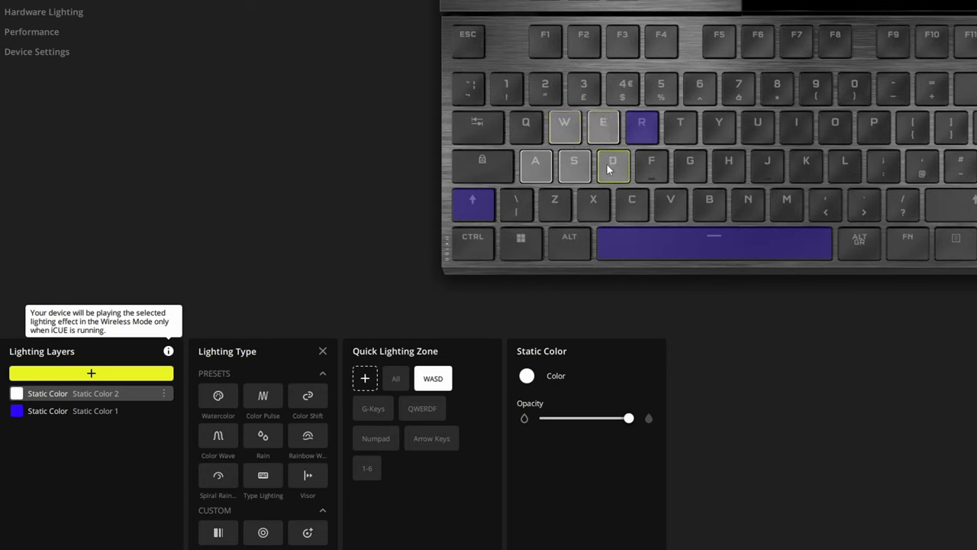
pyautogui.click(613, 163)
pyautogui.click(574, 163)
pyautogui.click(537, 163)
pyautogui.click(561, 136)
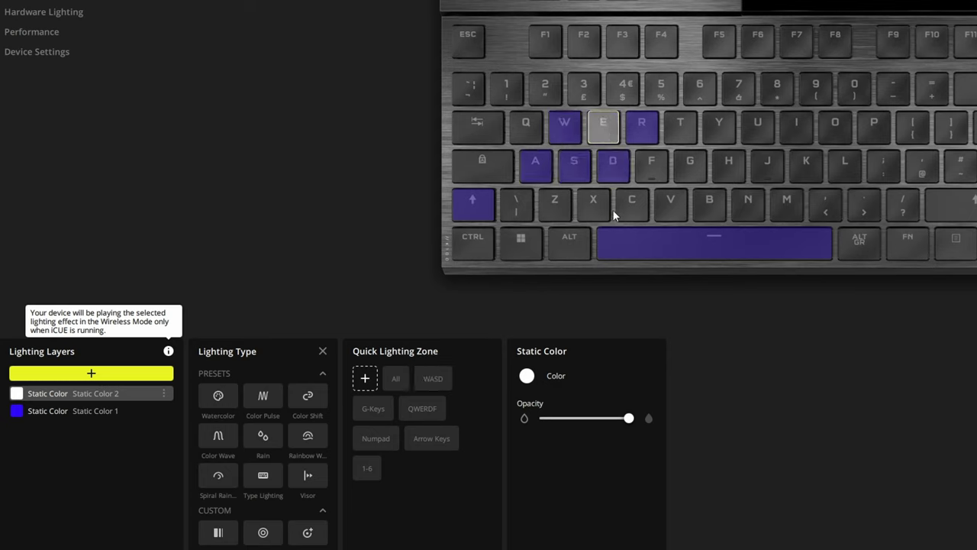
pyautogui.click(650, 164)
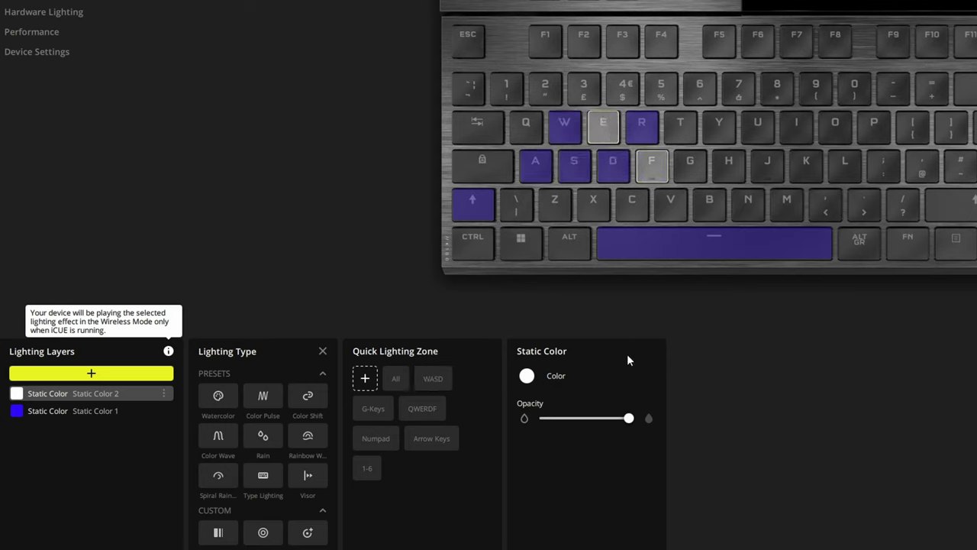
pyautogui.click(527, 375)
pyautogui.click(567, 440)
pyautogui.click(941, 426)
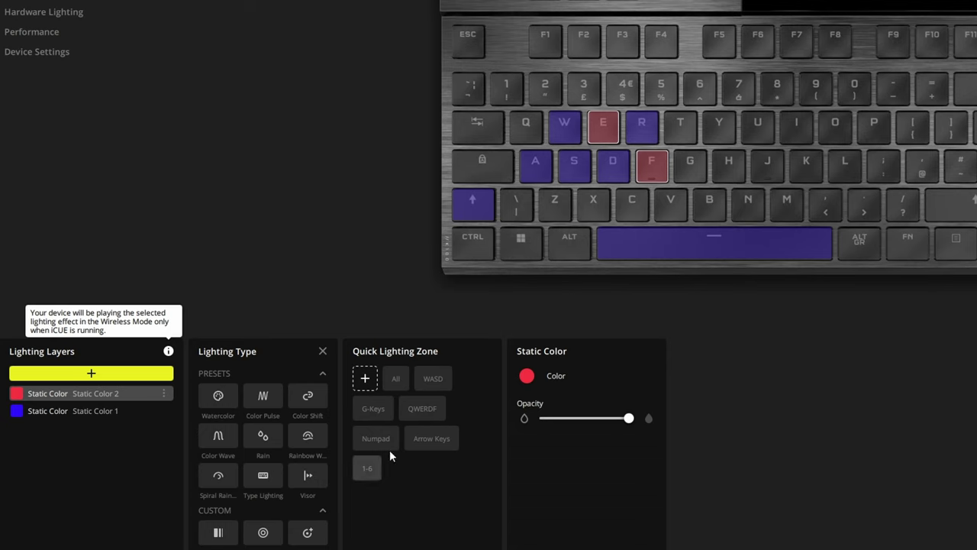
# Step: Add a Watercolor layer, drag it beneath both static layers, and switch to hardware lighting
pyautogui.click(138, 372)
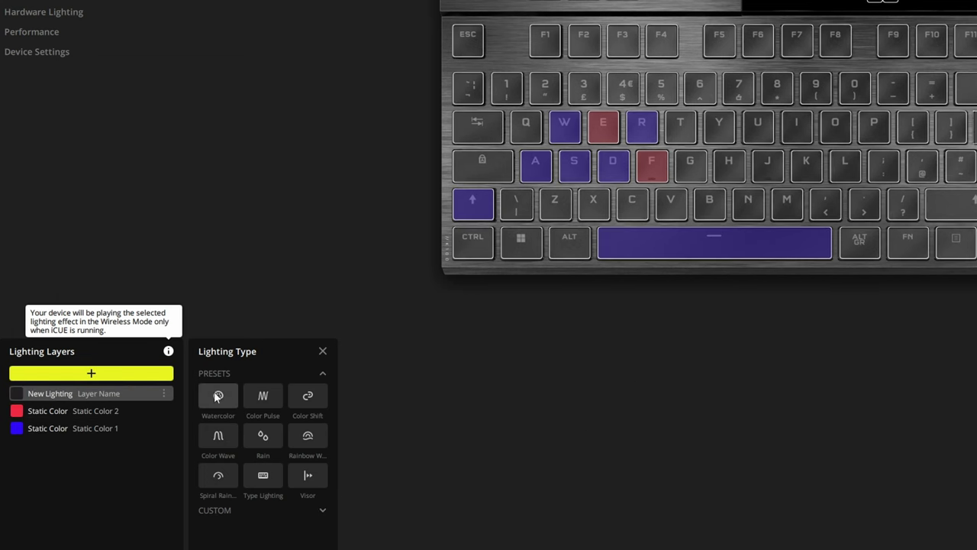
pyautogui.click(228, 398)
pyautogui.moveTo(104, 396); pyautogui.dragTo(101, 444)
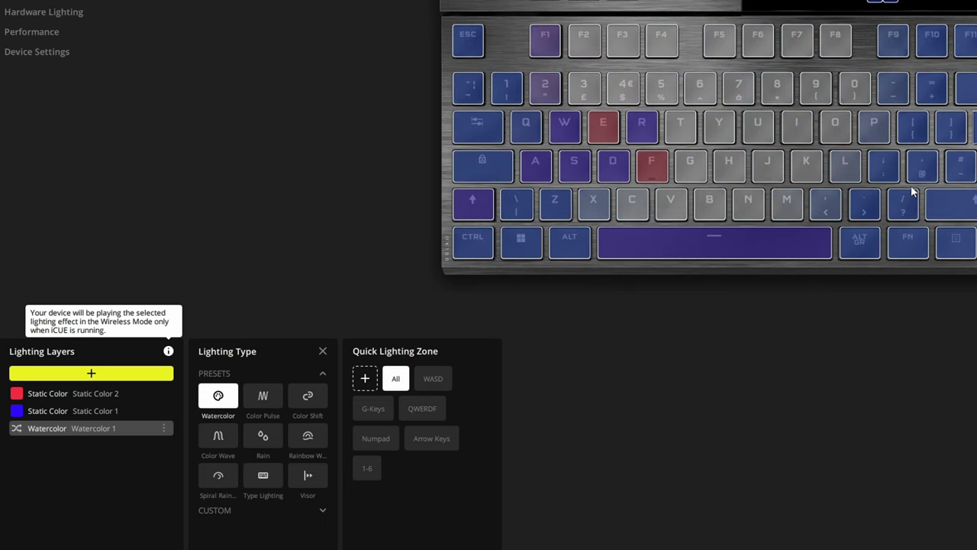
pyautogui.click(44, 13)
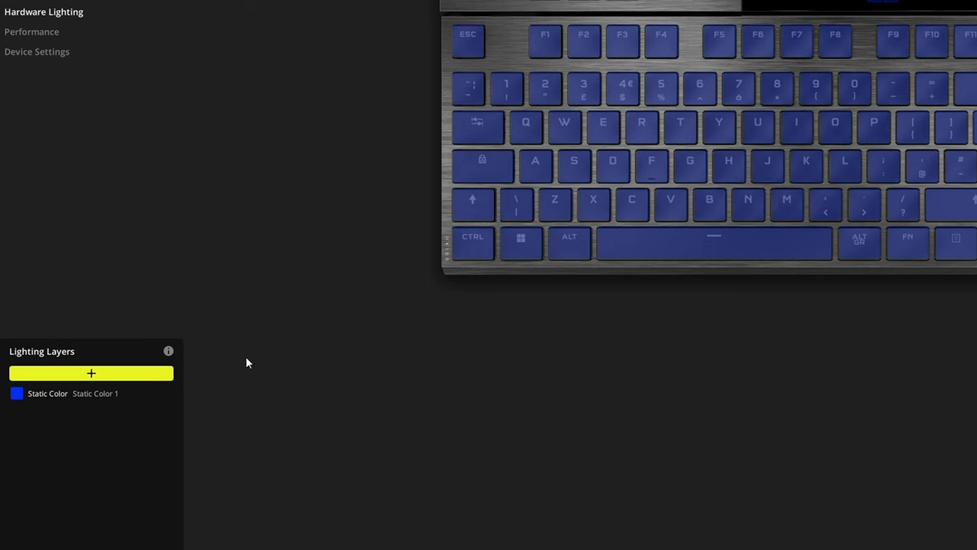